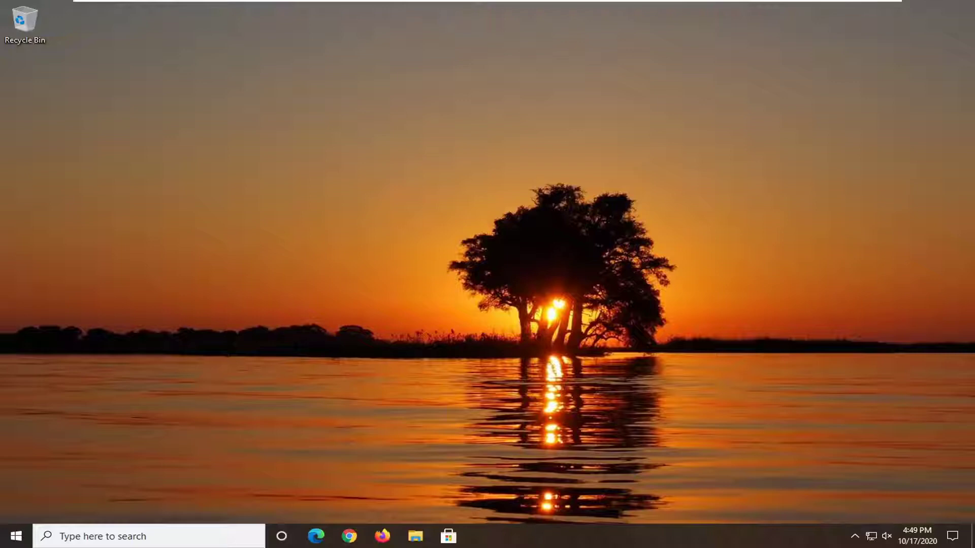
- Search 'regedit' from Start and run Registry Editor as administrator, approving the UAC prompt
{"action": "left_click", "coordinate": [13, 540]}
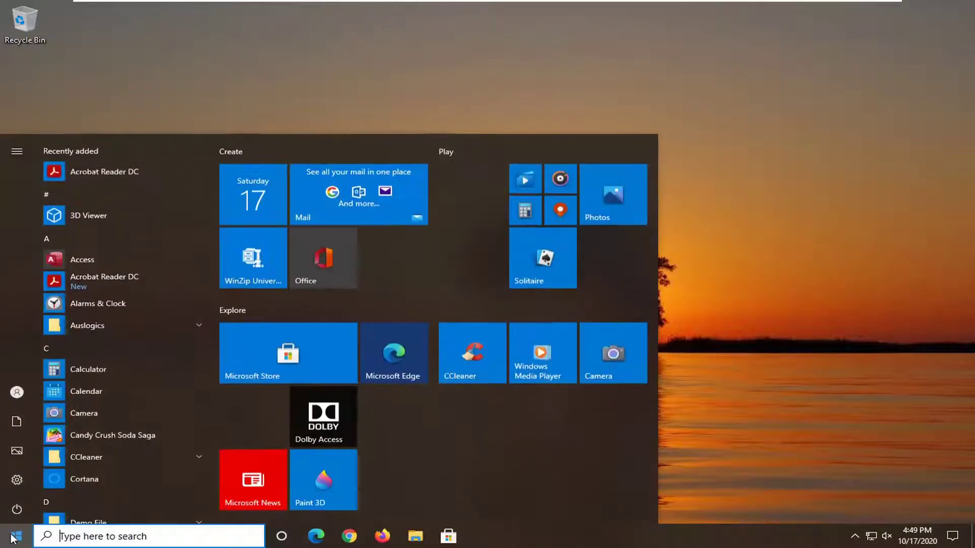
{"action": "type", "text": "regedit"}
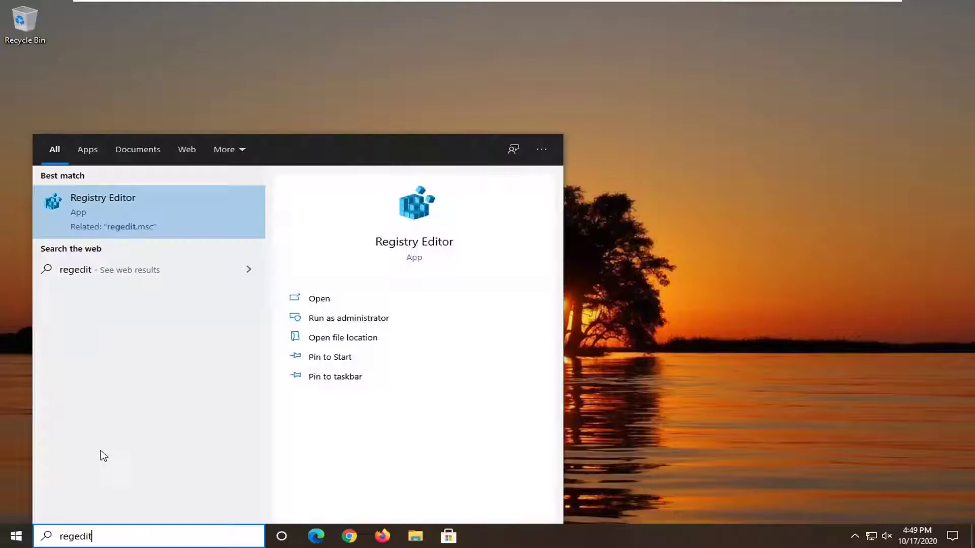
{"action": "right_click", "coordinate": [87, 202]}
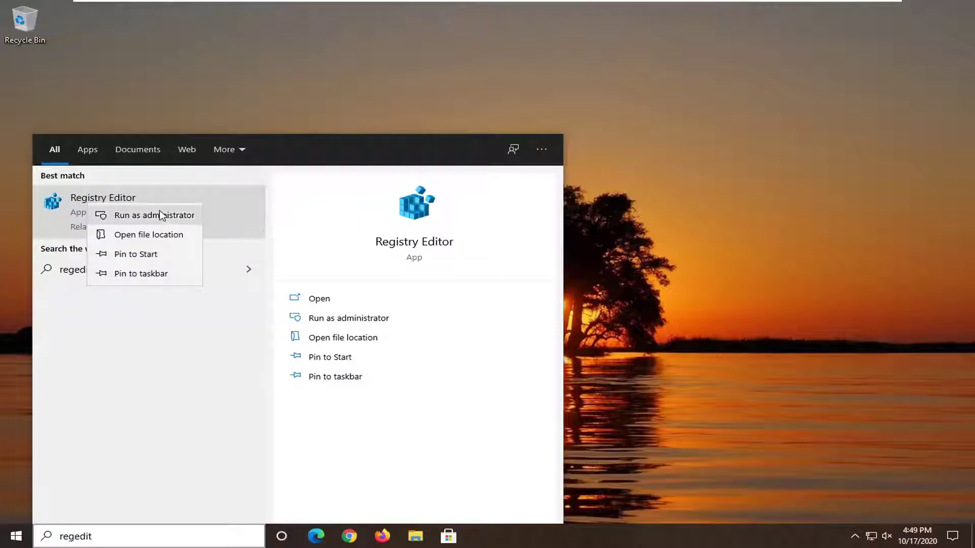
{"action": "left_click", "coordinate": [161, 216]}
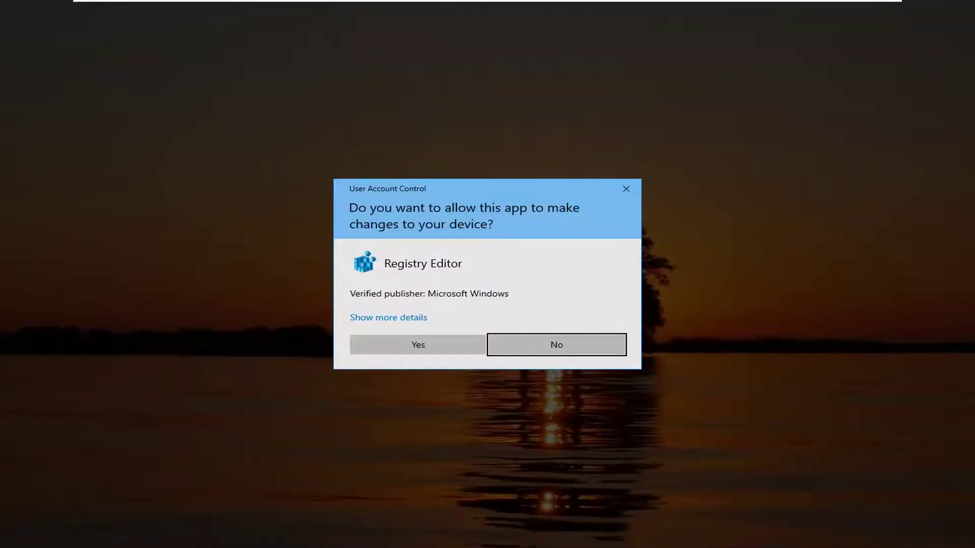
{"action": "left_click", "coordinate": [426, 348]}
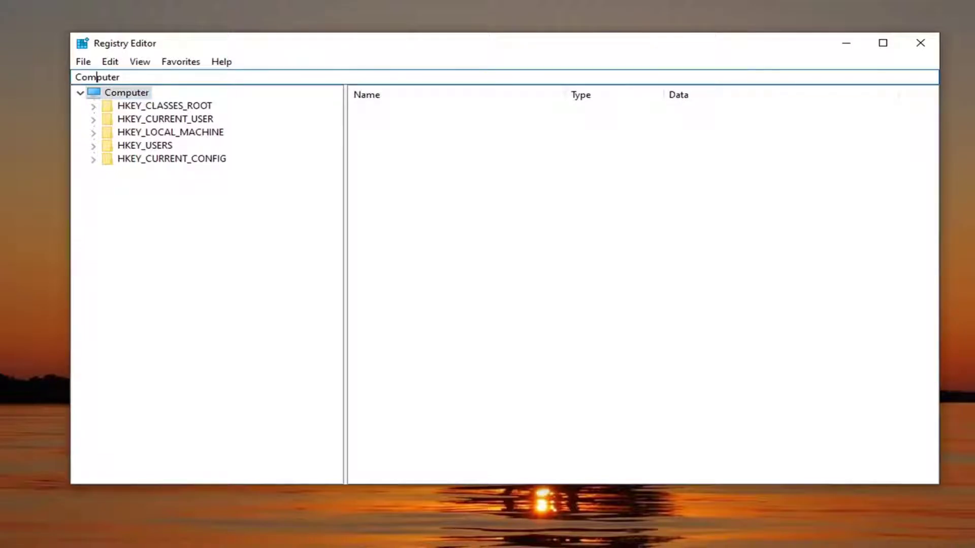
- Replace 'Computer' in the address bar with the pasted path HKEY_LOCAL_MACHINE\SOFTWARE\Policies\Microsoft\Windows Defender
{"action": "left_click", "coordinate": [97, 77]}
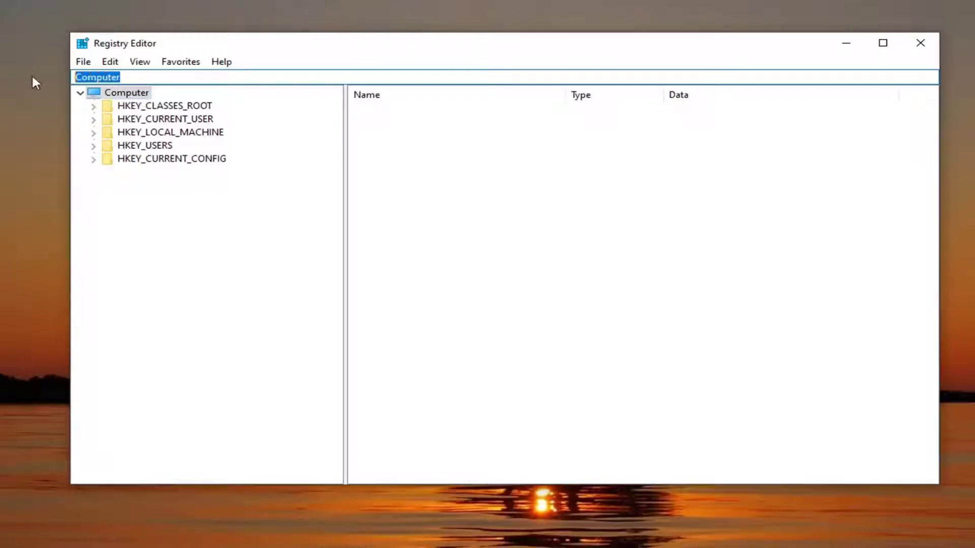
{"action": "key", "text": "BackSpace"}
{"action": "right_click", "coordinate": [104, 79]}
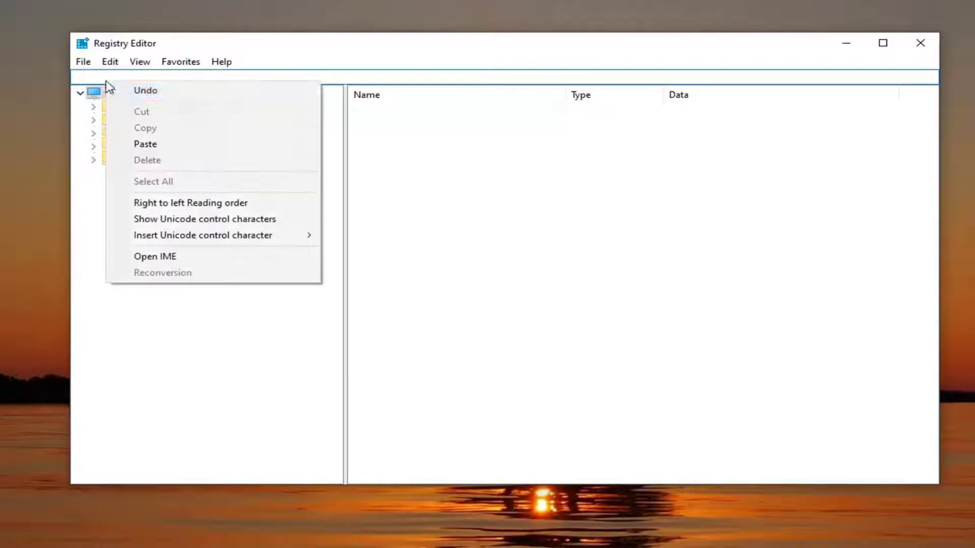
{"action": "left_click", "coordinate": [139, 144]}
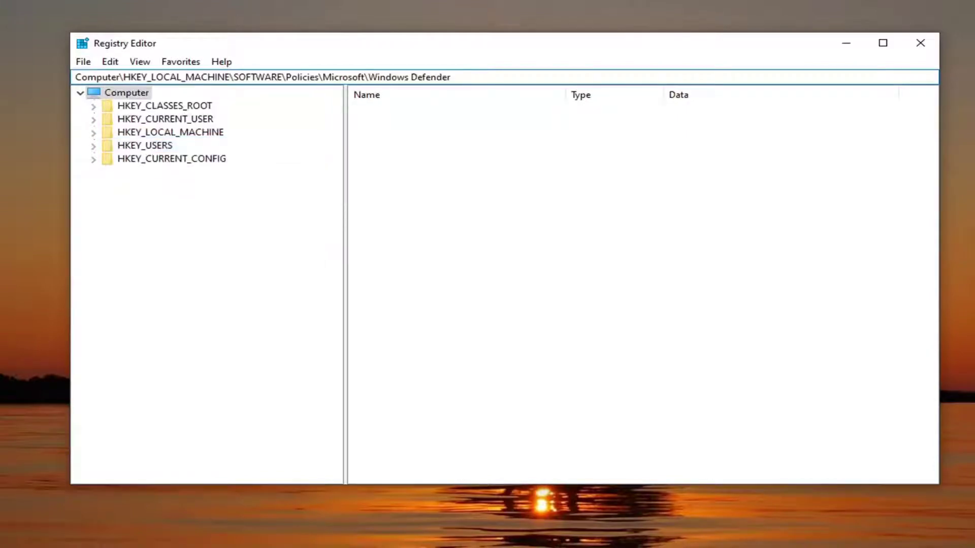
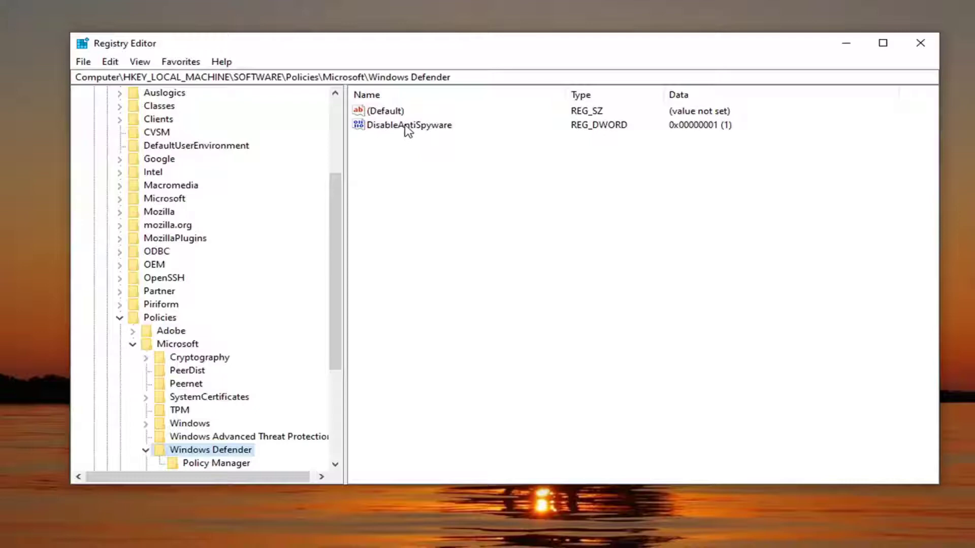
- Delete the DisableAntiSpyware value and confirm, leaving only (Default) under the Windows Defender key
{"action": "left_click", "coordinate": [399, 134]}
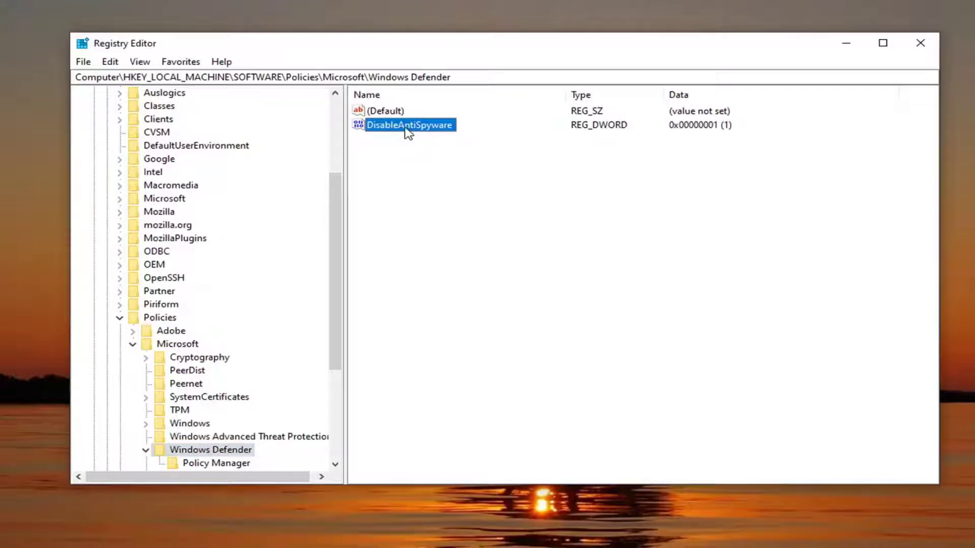
{"action": "right_click", "coordinate": [409, 132]}
{"action": "left_click", "coordinate": [429, 170]}
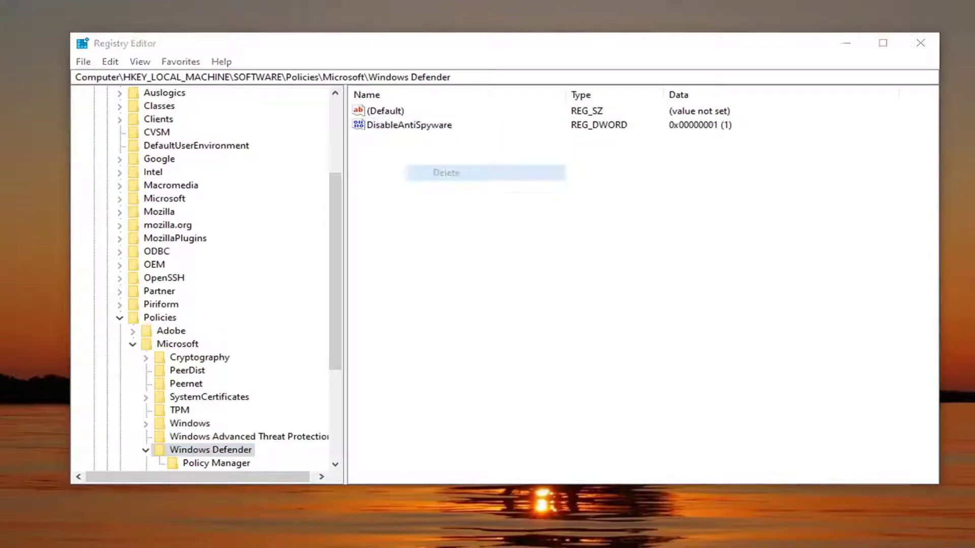
{"action": "left_click", "coordinate": [590, 301]}
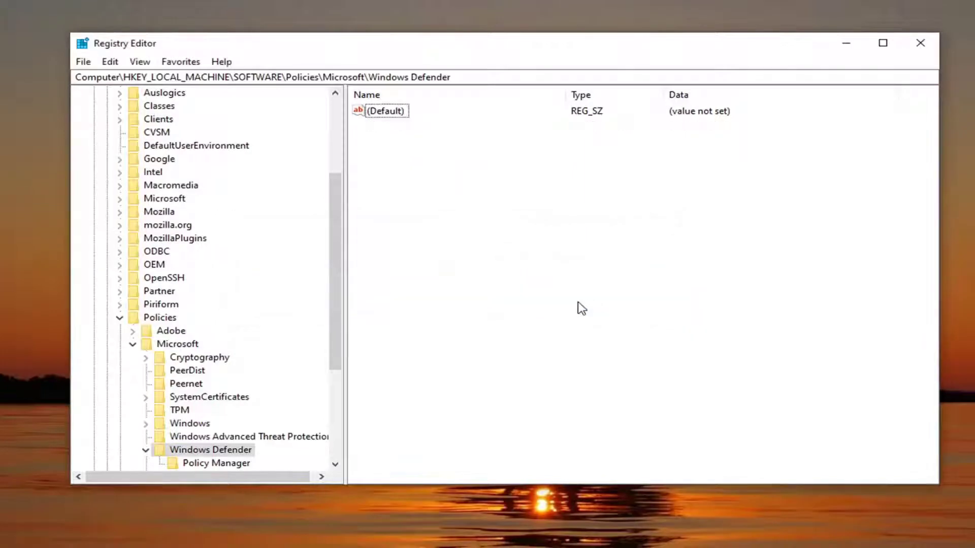
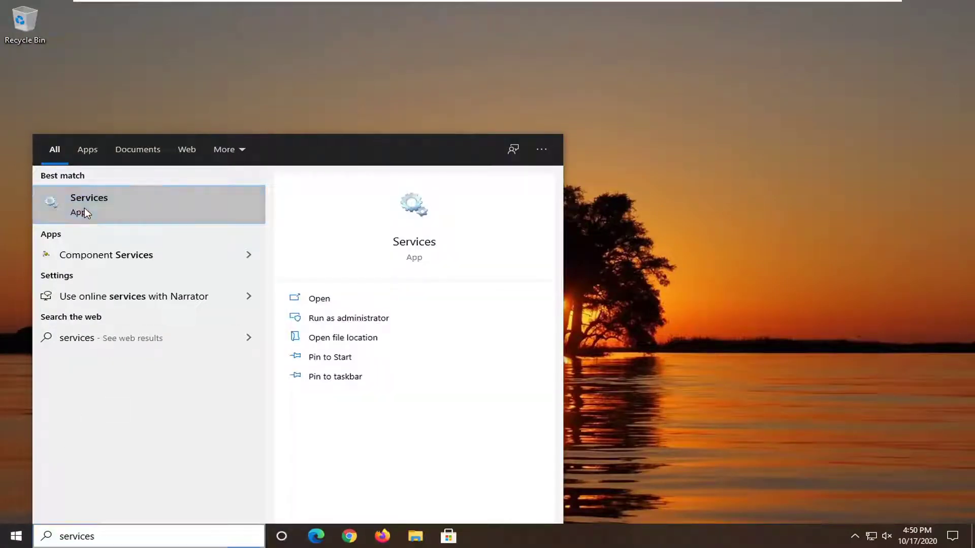
- Launch Services from the 'services' Start search results
{"action": "left_click", "coordinate": [82, 209]}
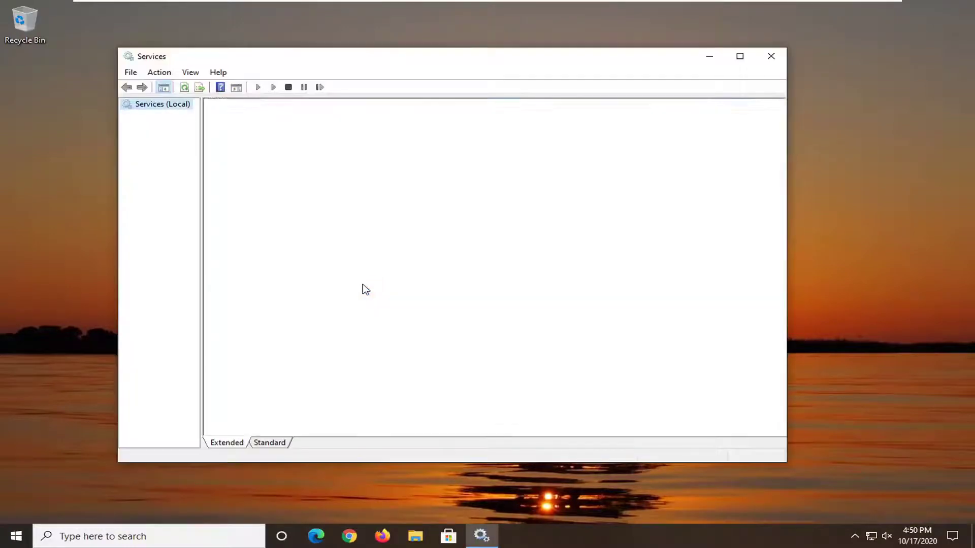
- Move the Services window right and select Security Center to see its description (Running, Automatic)
{"action": "left_click_drag", "start_coordinate": [416, 65], "coordinate": [480, 64]}
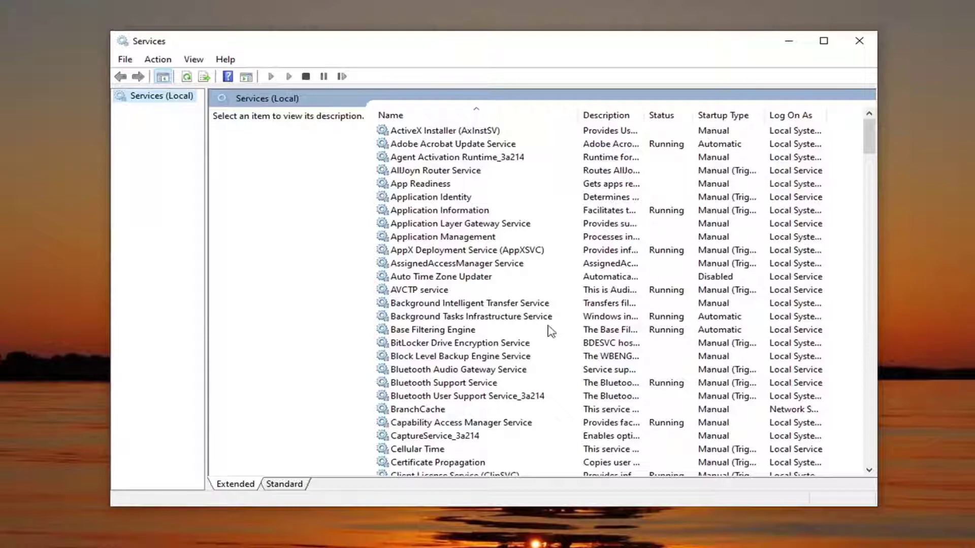
{"action": "scroll", "coordinate": [489, 373], "scroll_direction": "down", "scroll_amount": 7}
{"action": "scroll", "coordinate": [468, 383], "scroll_direction": "down", "scroll_amount": 20}
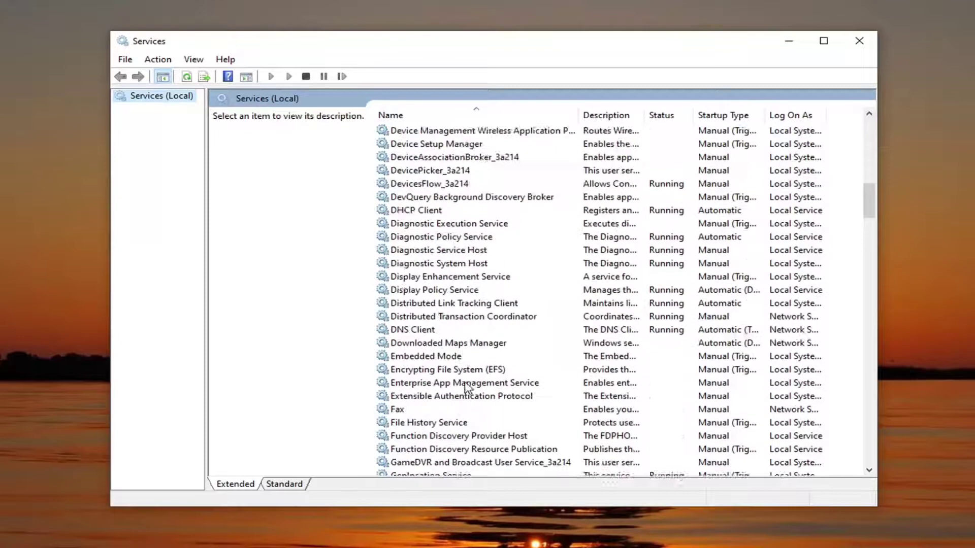
{"action": "scroll", "coordinate": [467, 383], "scroll_direction": "down", "scroll_amount": 7}
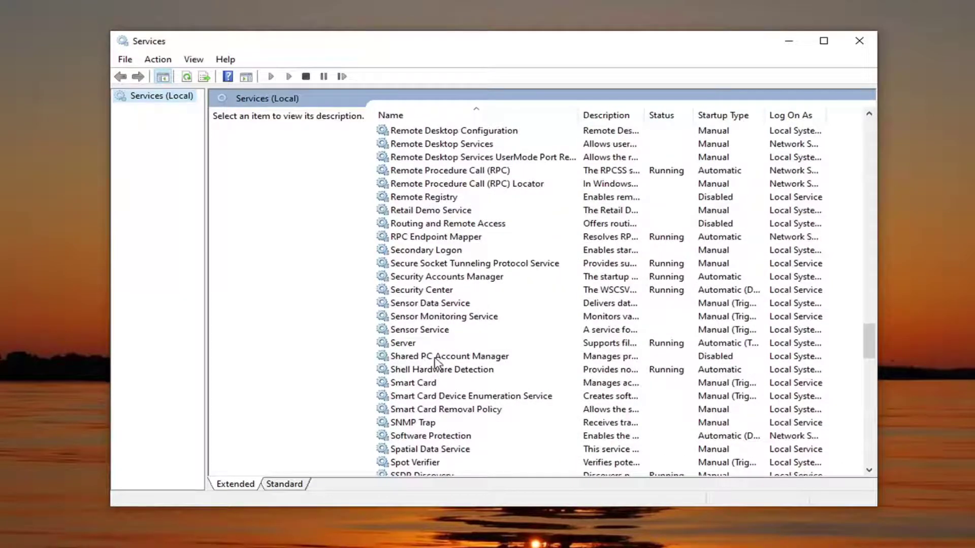
{"action": "left_click", "coordinate": [423, 291]}
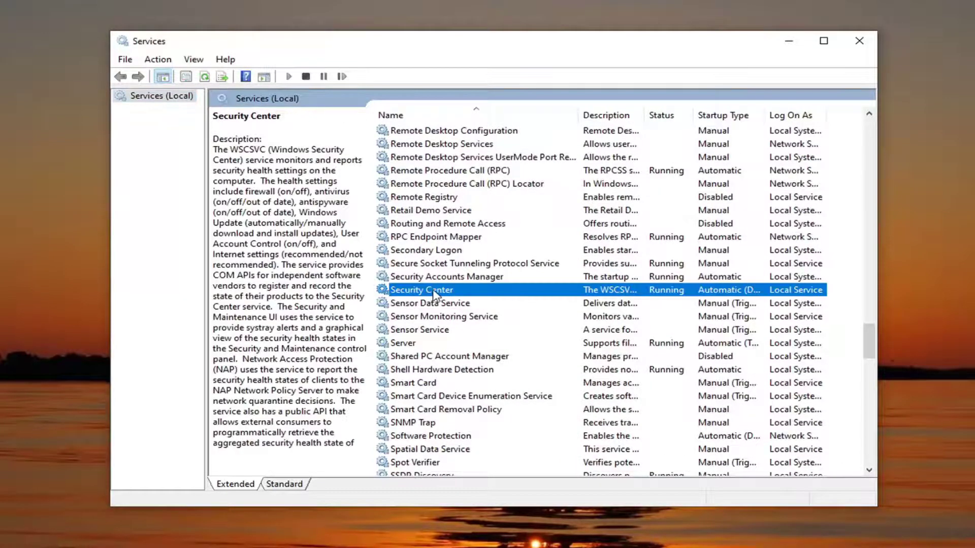
{"action": "double_click", "coordinate": [434, 295]}
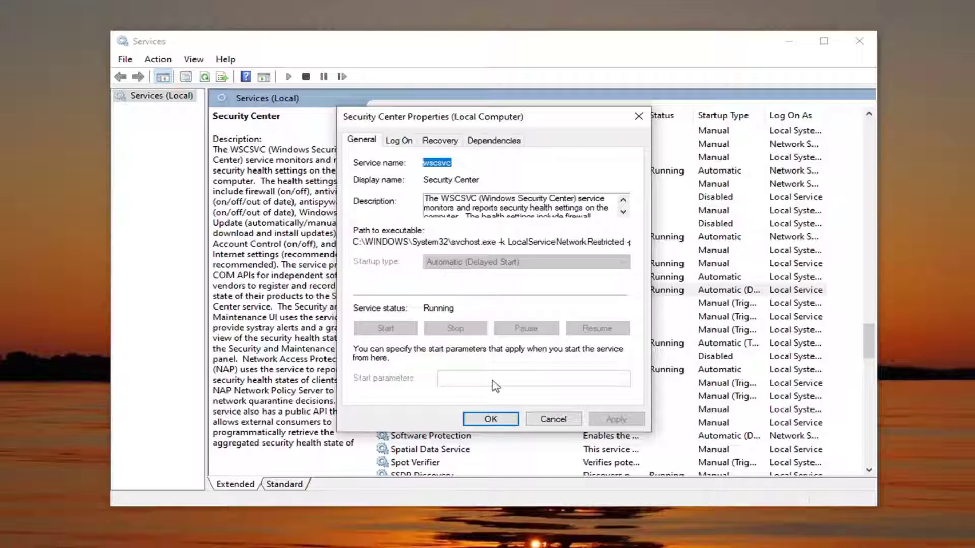
{"action": "left_click", "coordinate": [497, 421]}
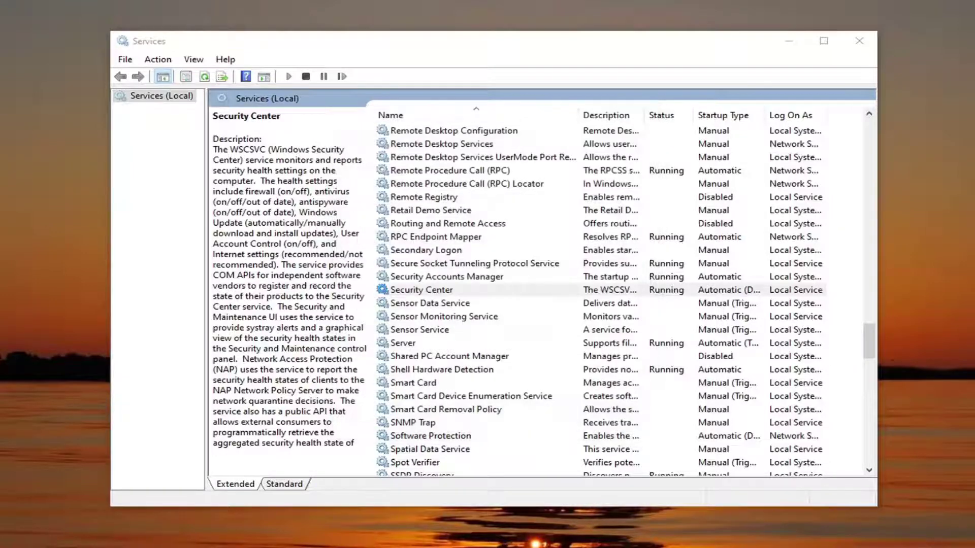
- Select Windows Defender Advanced Threat Protection Service and widen the Name column to show full names
{"action": "left_click_drag", "start_coordinate": [871, 335], "coordinate": [870, 378]}
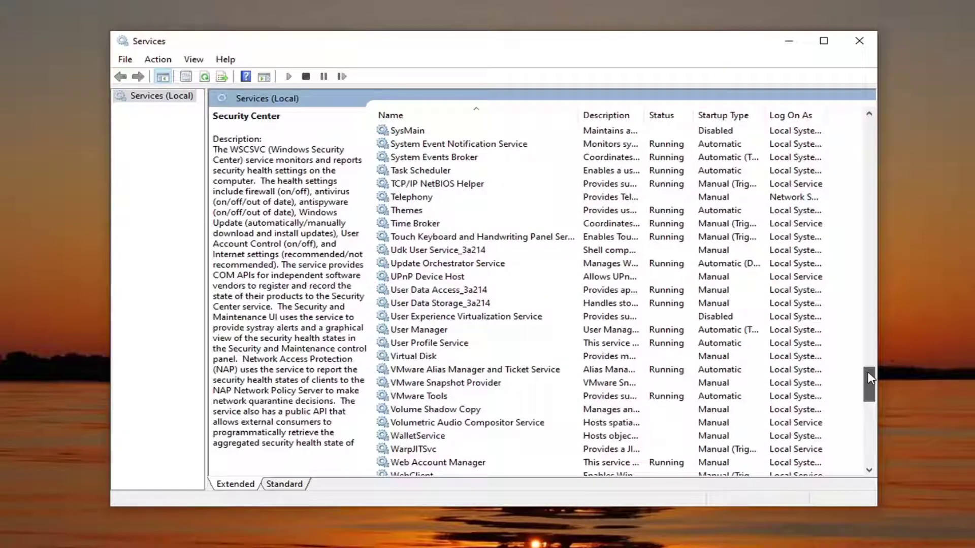
{"action": "left_click_drag", "start_coordinate": [868, 372], "coordinate": [867, 387]}
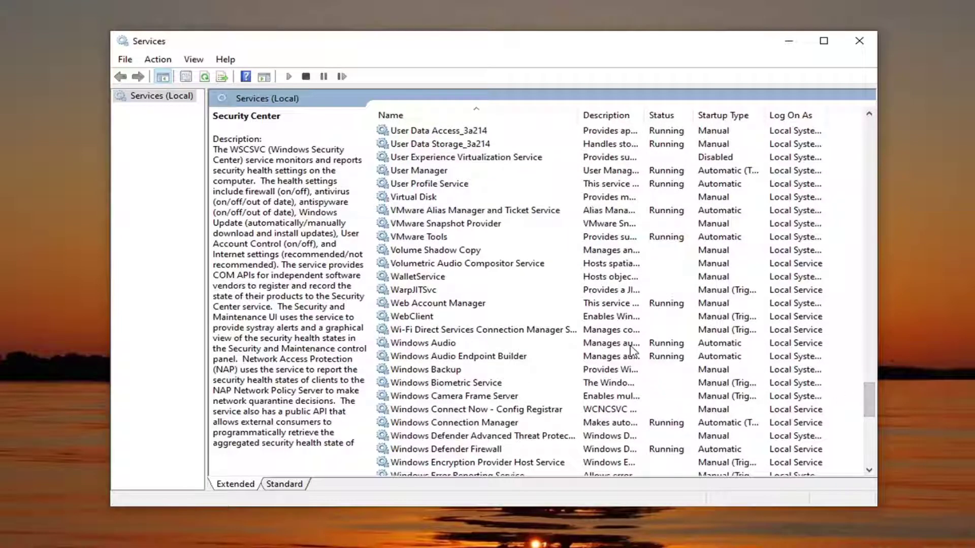
{"action": "scroll", "coordinate": [574, 366], "scroll_direction": "down", "scroll_amount": 3}
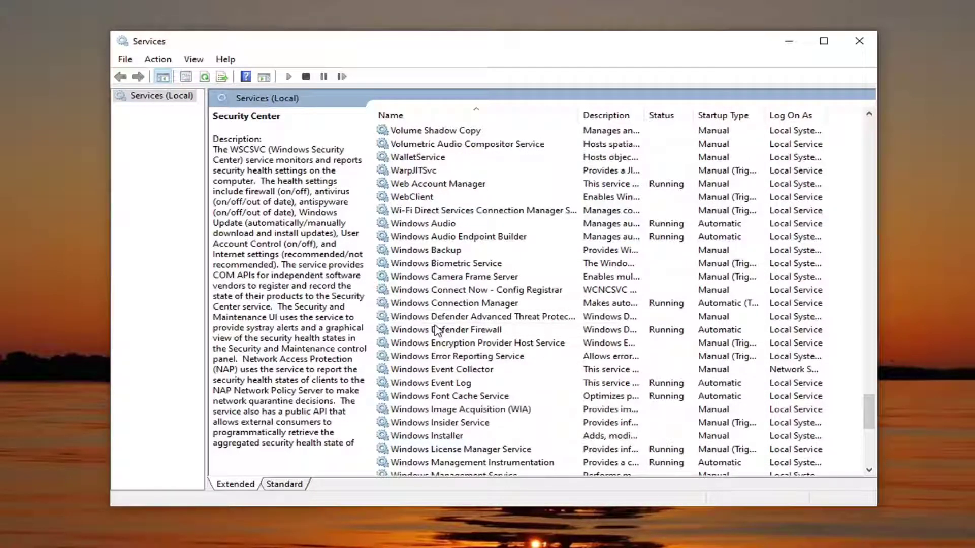
{"action": "left_click", "coordinate": [448, 320]}
{"action": "left_click_drag", "start_coordinate": [579, 114], "coordinate": [666, 127]}
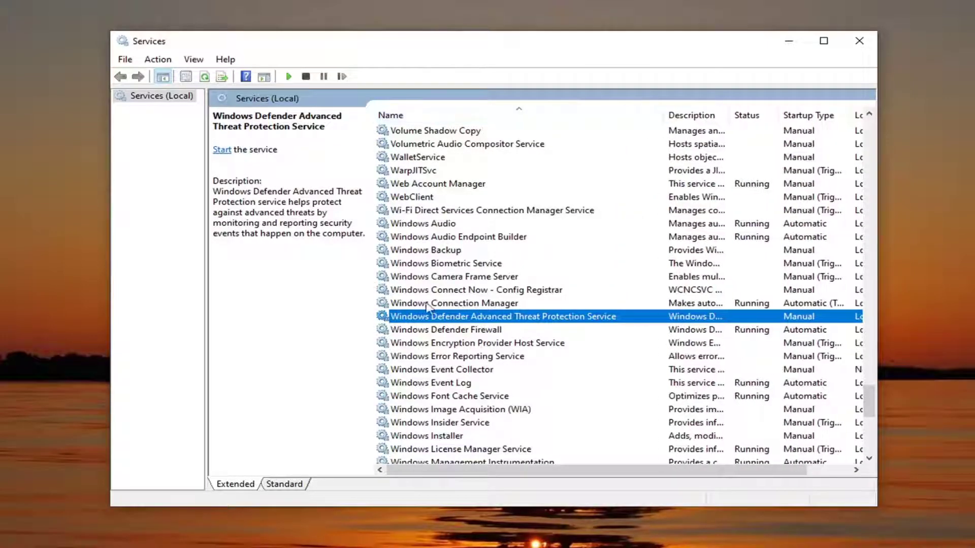
- Set the Defender ATP service's startup type to Automatic and try starting it twice, dismissing the warnings
{"action": "double_click", "coordinate": [560, 320]}
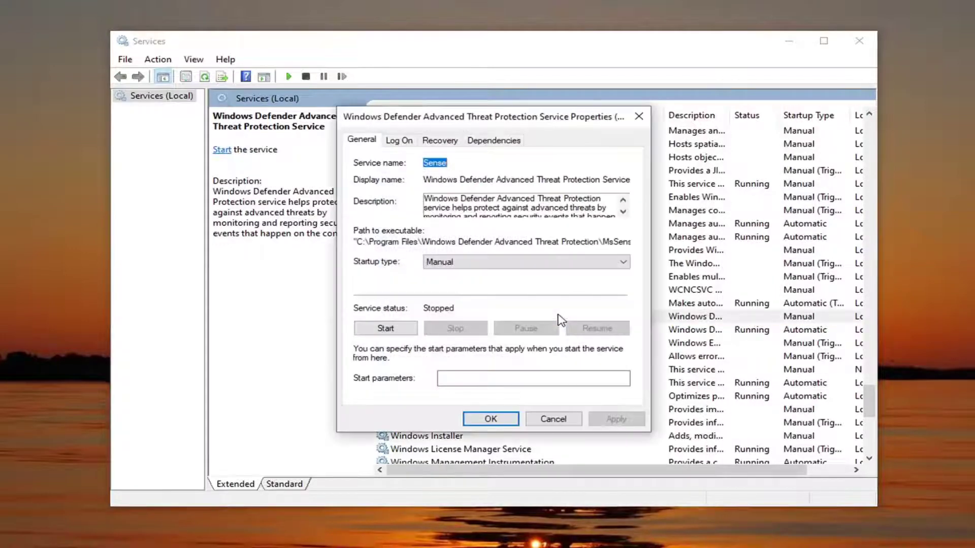
{"action": "left_click", "coordinate": [467, 266]}
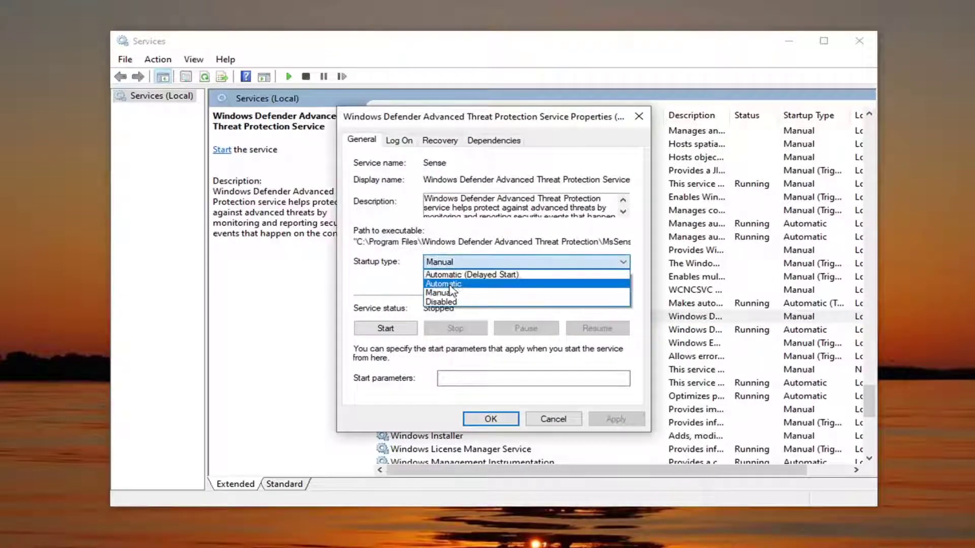
{"action": "left_click", "coordinate": [447, 285]}
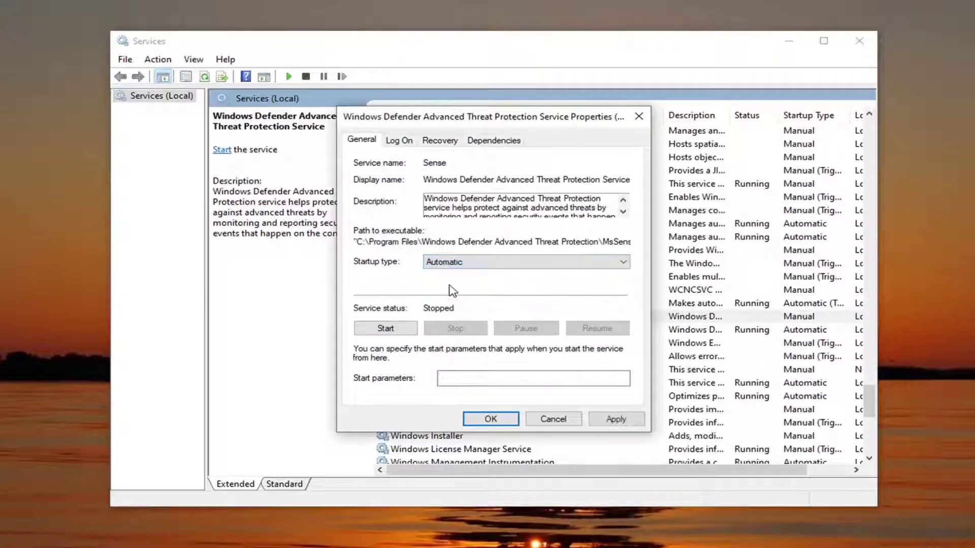
{"action": "left_click", "coordinate": [385, 328]}
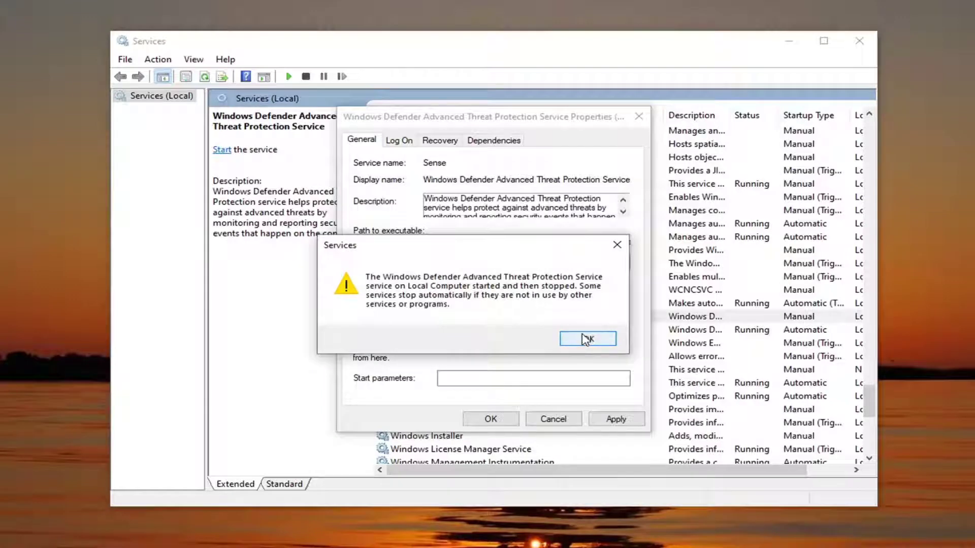
{"action": "left_click", "coordinate": [585, 339]}
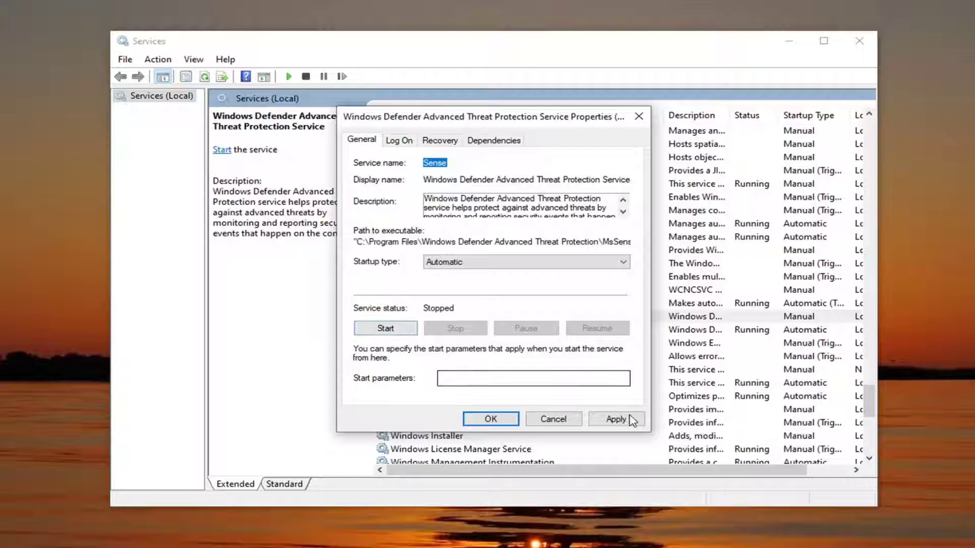
{"action": "left_click", "coordinate": [395, 329]}
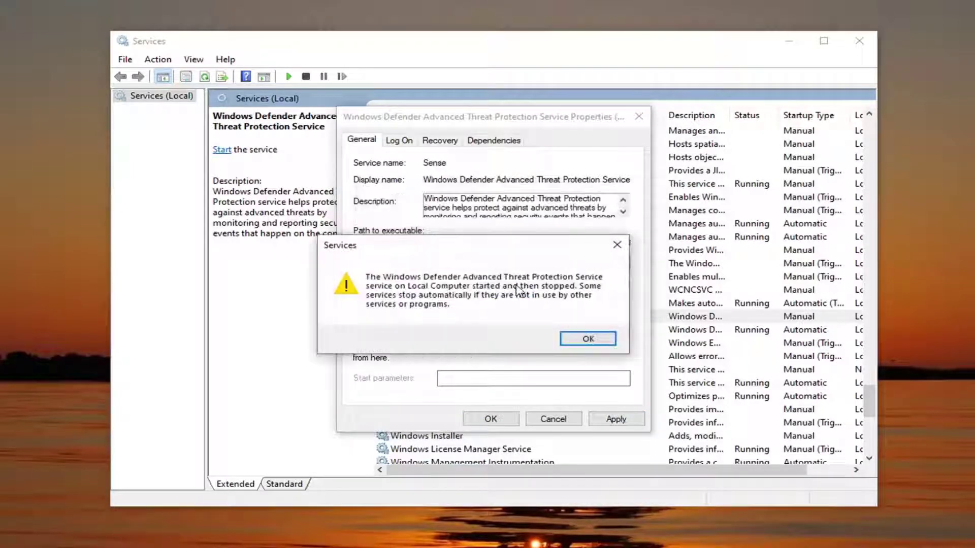
{"action": "left_click", "coordinate": [589, 339]}
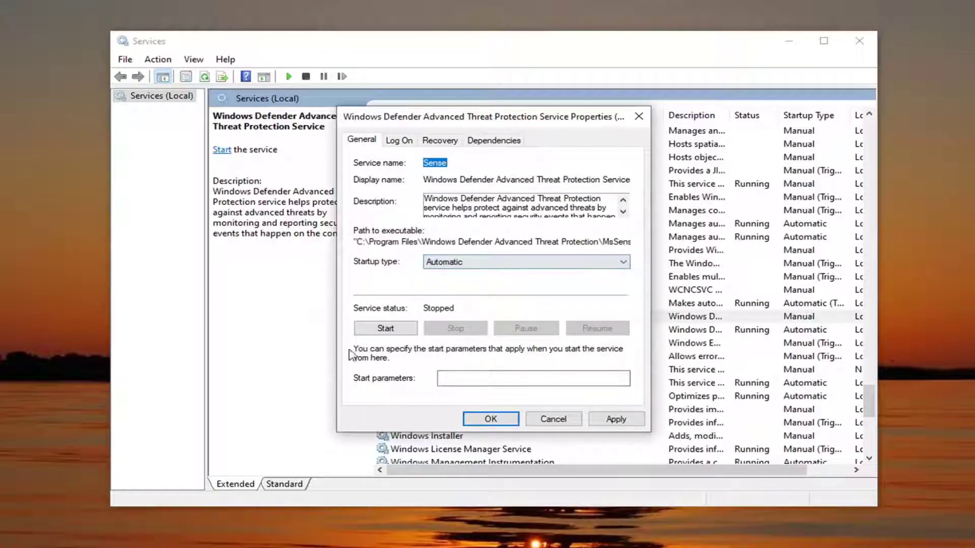
- Apply and confirm the Automatic setting, dismissing the 'Access is denied' errors
{"action": "left_click", "coordinate": [616, 419]}
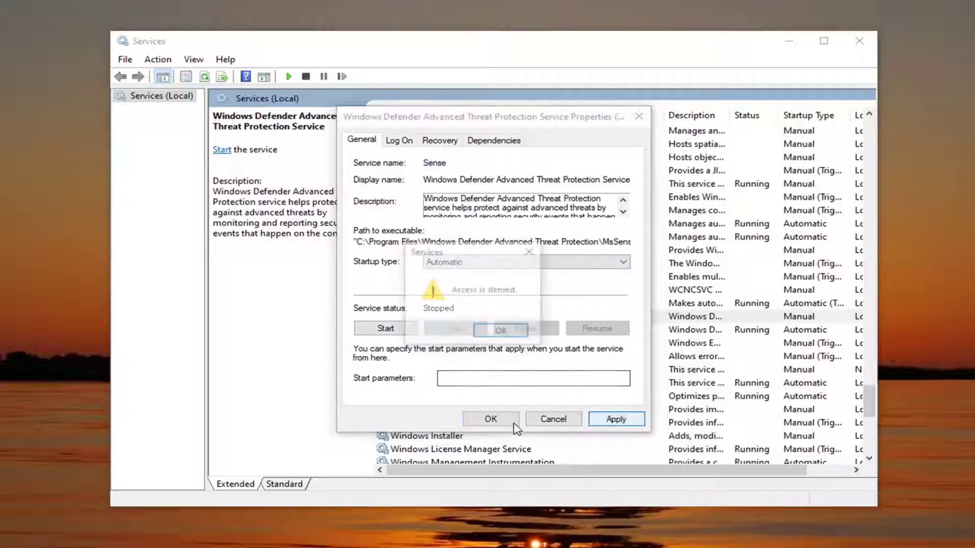
{"action": "left_click", "coordinate": [497, 331]}
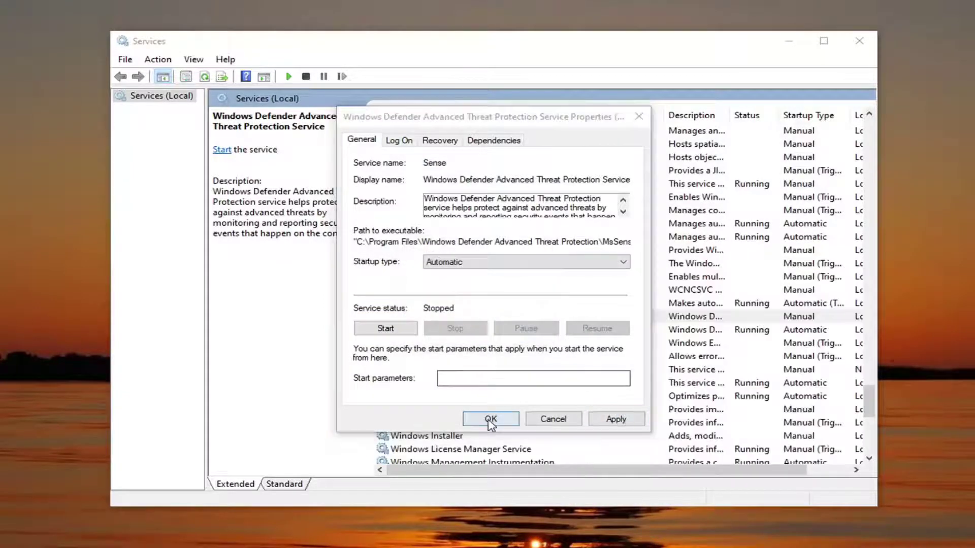
{"action": "left_click", "coordinate": [491, 420]}
{"action": "left_click", "coordinate": [498, 331]}
- Close the service's Properties dialog and the Services window
{"action": "left_click", "coordinate": [638, 116]}
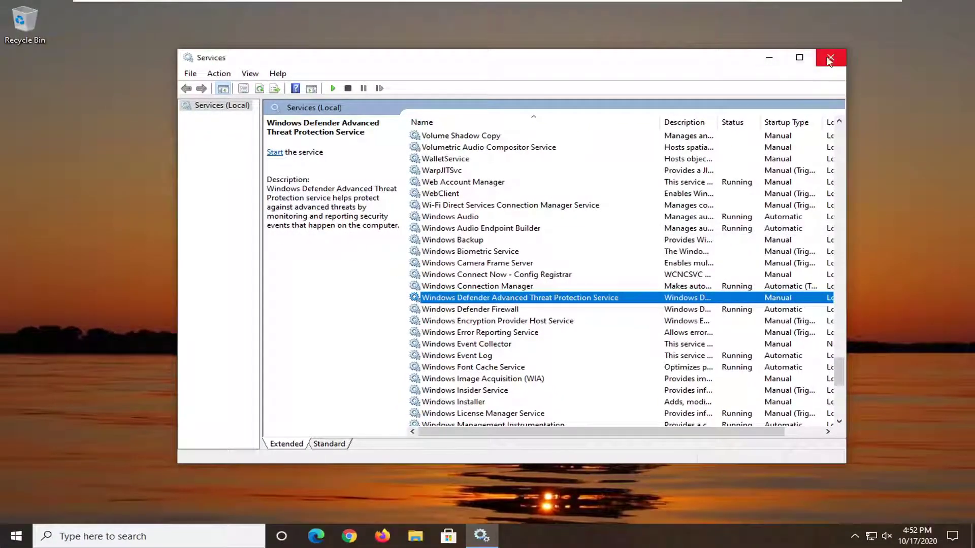
{"action": "left_click", "coordinate": [830, 58]}
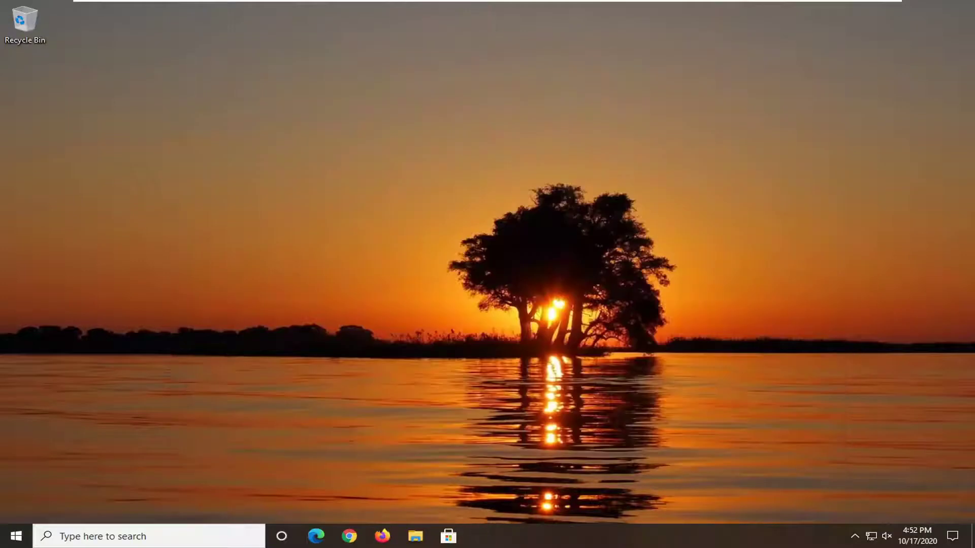